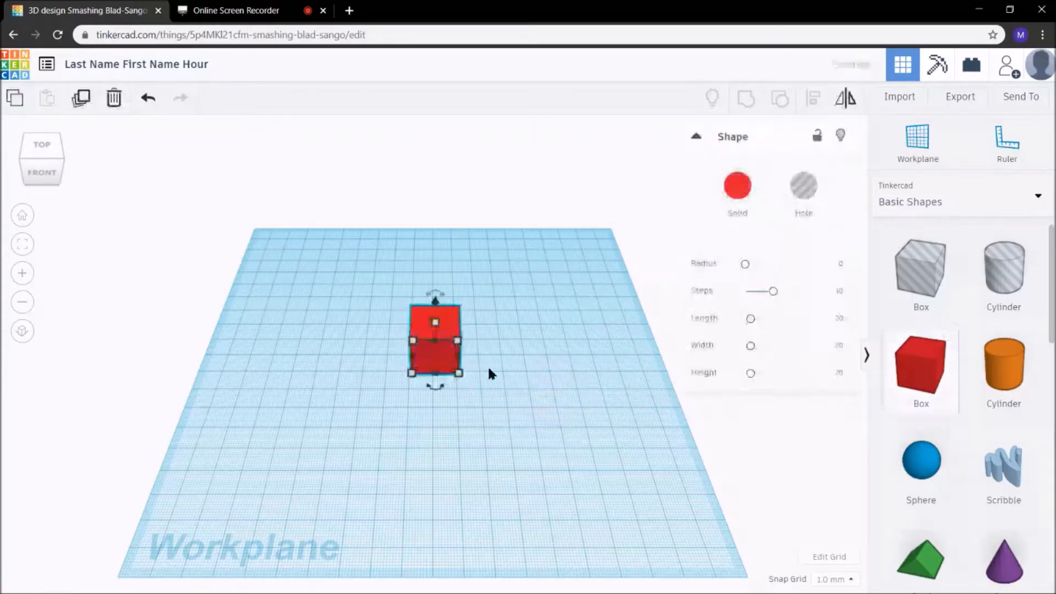
Collapse and reopen the shapes library and the box's Shape inspector.
{"action": "left_click", "coordinate": [866, 356]}
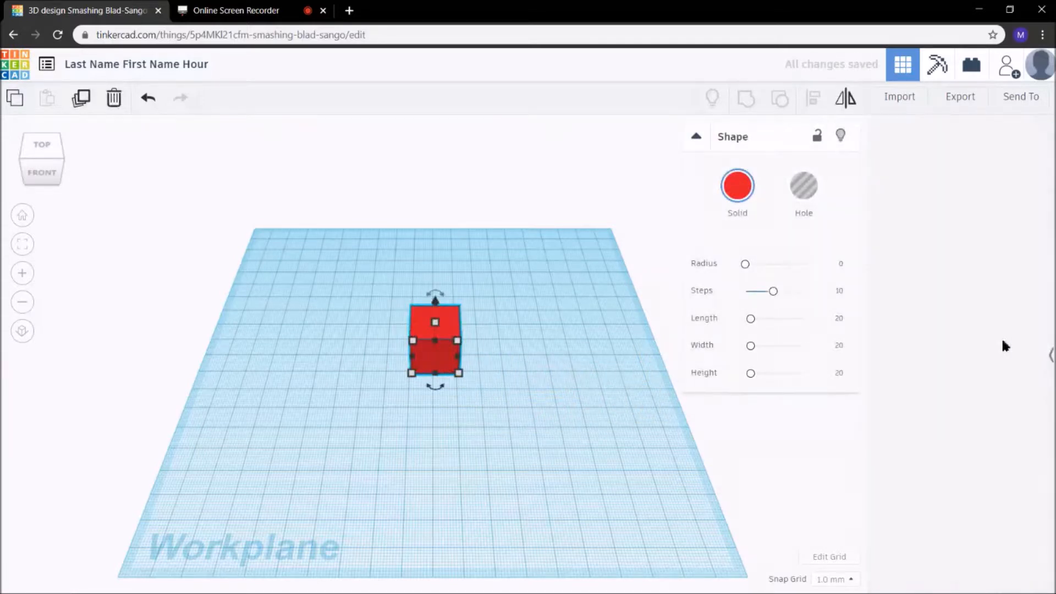
{"action": "left_click", "coordinate": [1051, 357]}
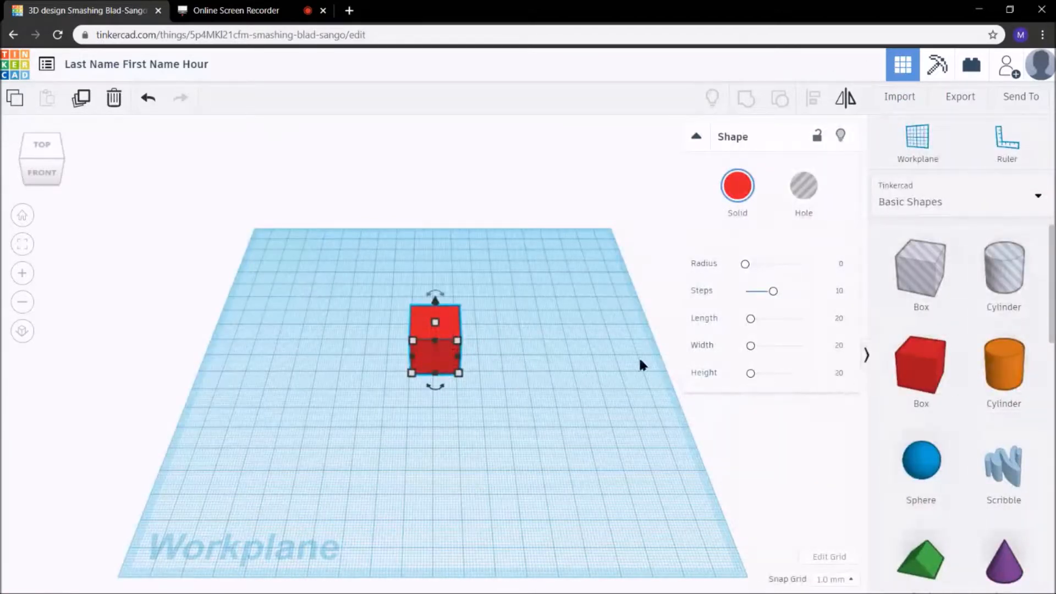
{"action": "left_click", "coordinate": [695, 137]}
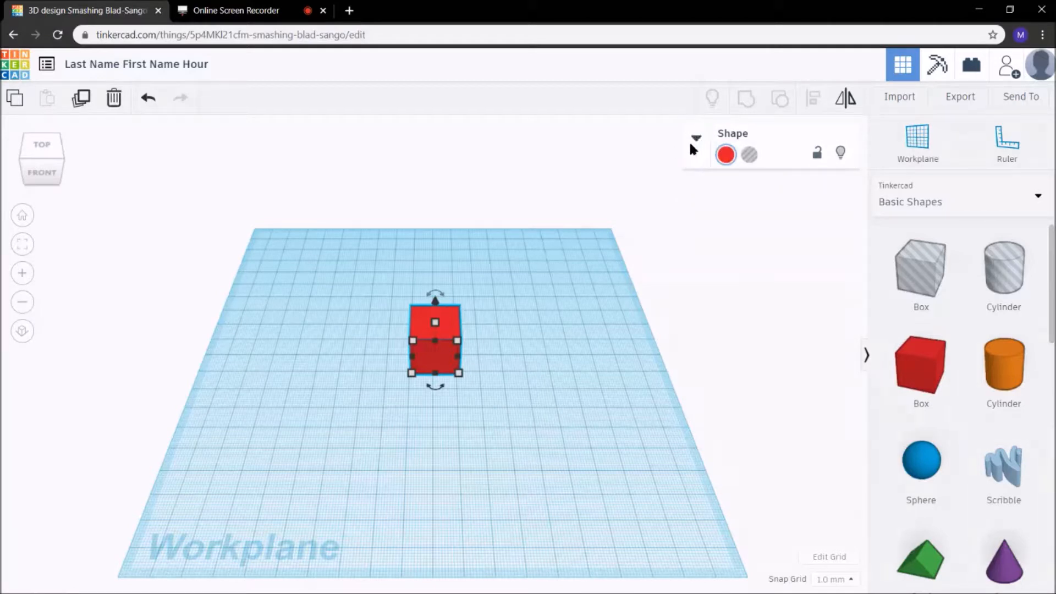
{"action": "left_click", "coordinate": [696, 138]}
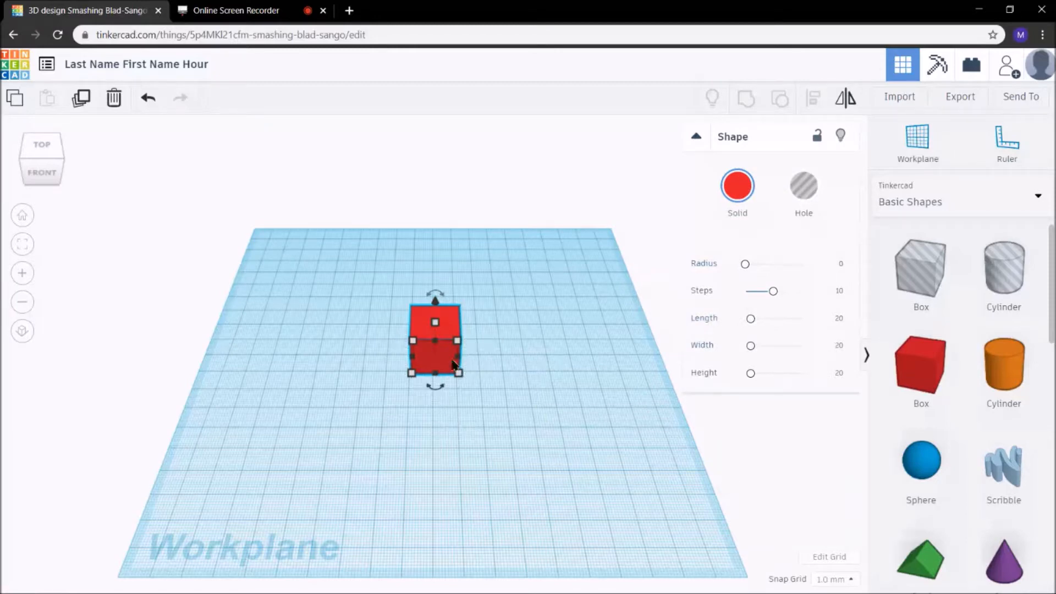
Resize the red box's footprint to about 25 mm along its back edge and reduce its height slightly.
{"action": "scroll", "coordinate": [395, 341], "scroll_direction": "up", "scroll_amount": 5}
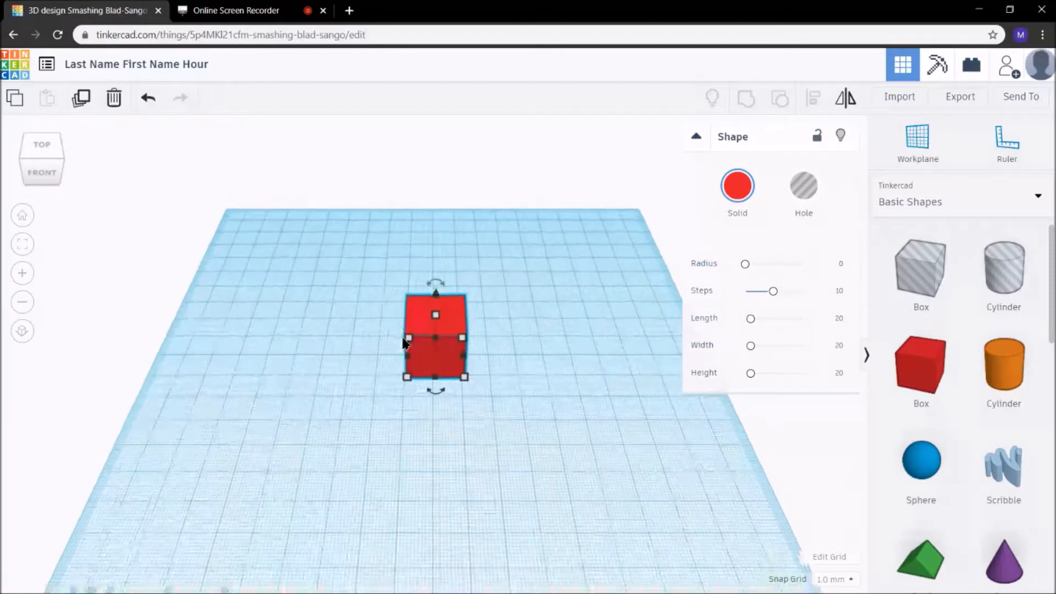
{"action": "scroll", "coordinate": [416, 344], "scroll_direction": "up", "scroll_amount": 2}
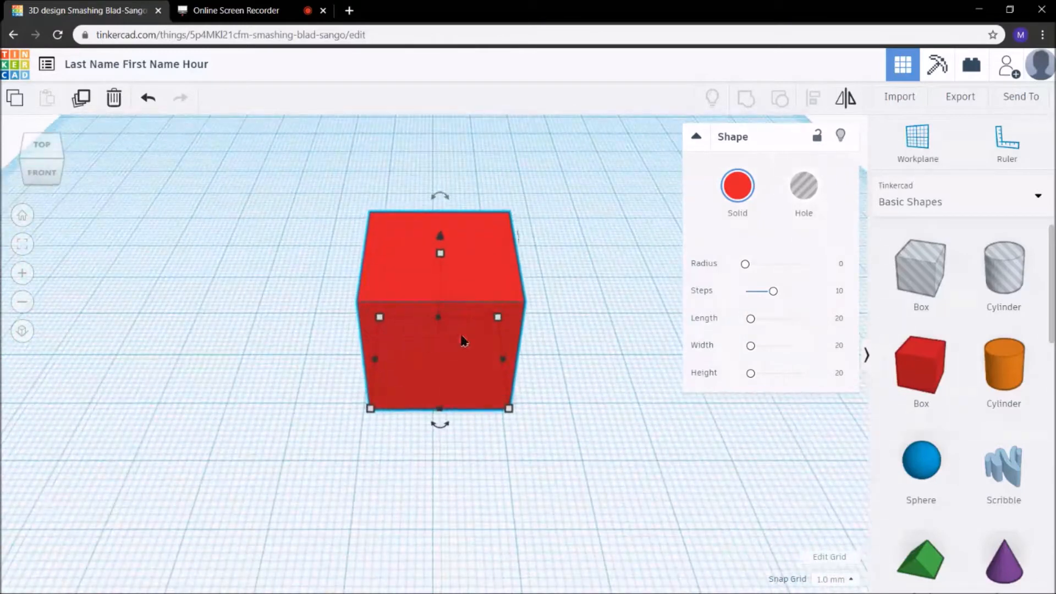
{"action": "scroll", "coordinate": [466, 330], "scroll_direction": "up", "scroll_amount": 1}
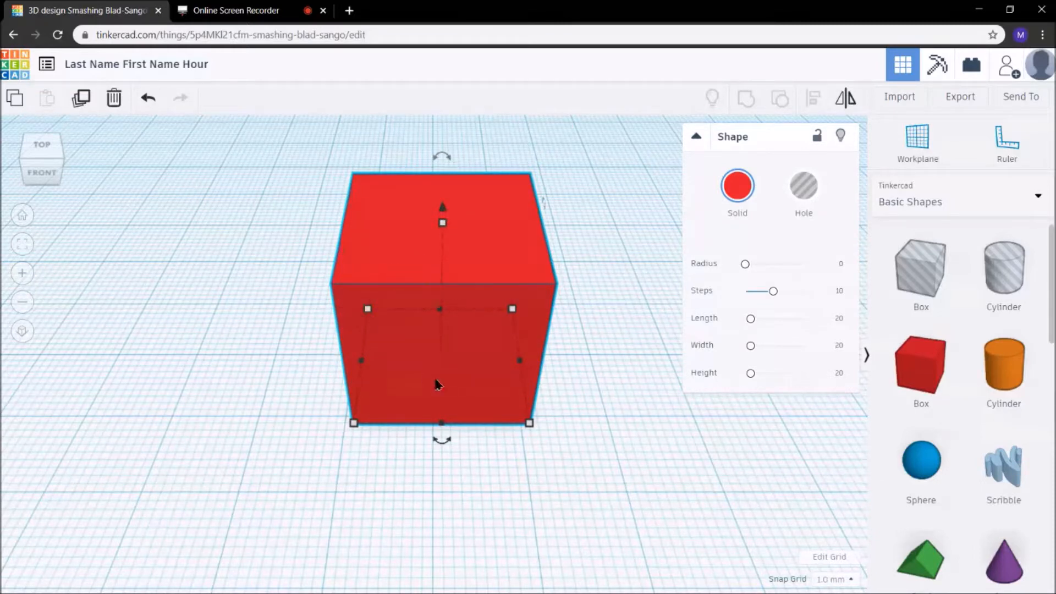
{"action": "right_click_drag", "start_coordinate": [598, 438], "coordinate": [561, 403]}
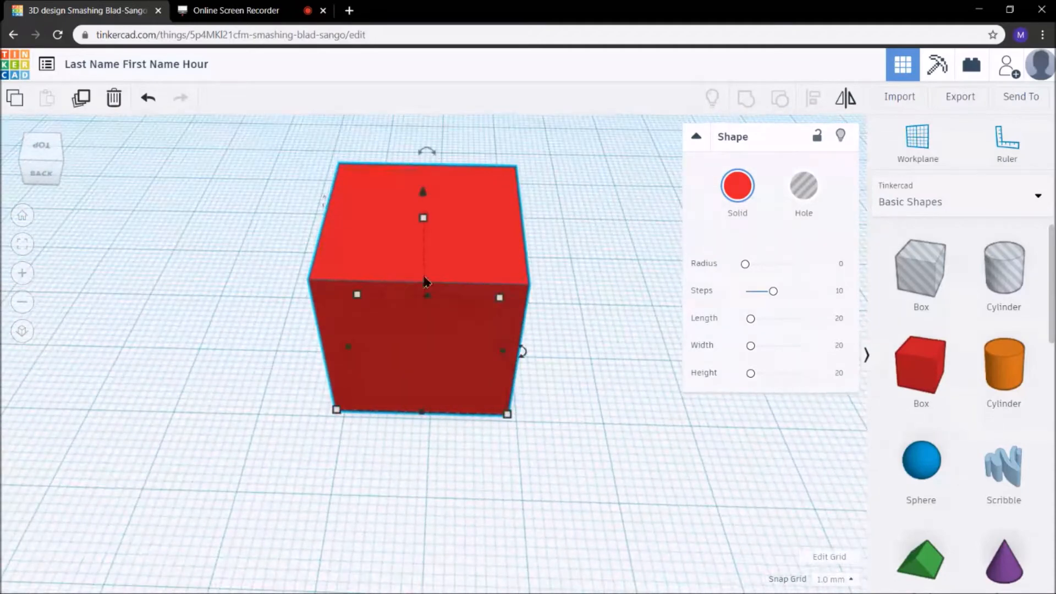
{"action": "mouse_move", "coordinate": [357, 295]}
{"action": "left_mouse_down"}
{"action": "mouse_move", "coordinate": [324, 408]}
{"action": "mouse_move", "coordinate": [290, 287]}
{"action": "mouse_move", "coordinate": [354, 223]}
{"action": "mouse_move", "coordinate": [424, 326]}
{"action": "mouse_move", "coordinate": [322, 272]}
{"action": "mouse_move", "coordinate": [336, 242]}
{"action": "mouse_move", "coordinate": [384, 273]}
{"action": "mouse_move", "coordinate": [396, 311]}
{"action": "mouse_move", "coordinate": [384, 351]}
{"action": "mouse_move", "coordinate": [410, 357]}
{"action": "mouse_move", "coordinate": [374, 349]}
{"action": "mouse_move", "coordinate": [343, 318]}
{"action": "mouse_move", "coordinate": [341, 283]}
{"action": "left_mouse_up"}
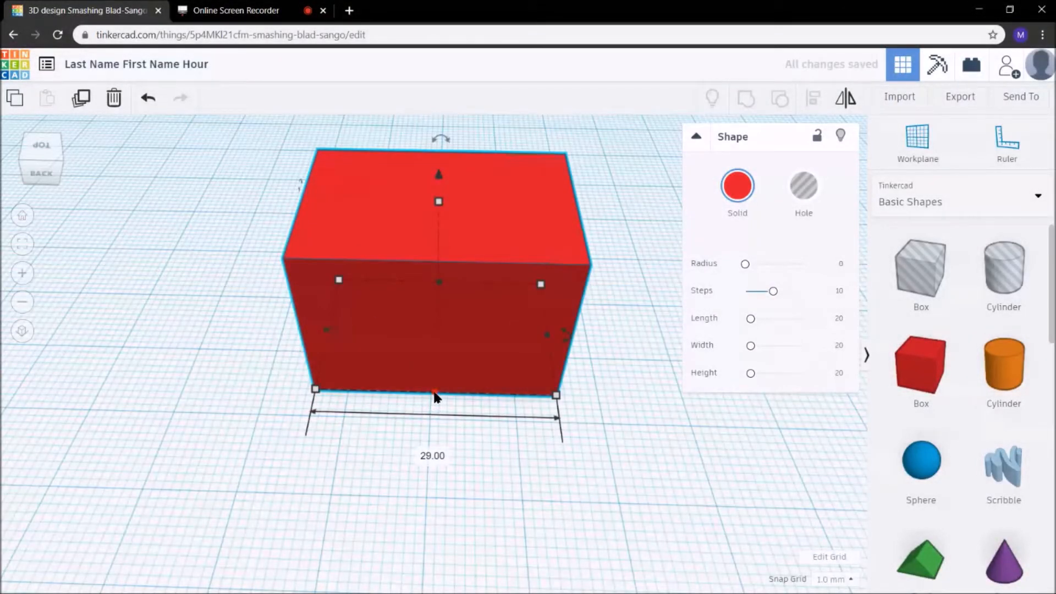
{"action": "left_click_drag", "start_coordinate": [434, 395], "coordinate": [433, 417]}
{"action": "mouse_move", "coordinate": [544, 349]}
{"action": "left_mouse_down"}
{"action": "mouse_move", "coordinate": [414, 351]}
{"action": "mouse_move", "coordinate": [539, 352]}
{"action": "left_mouse_up"}
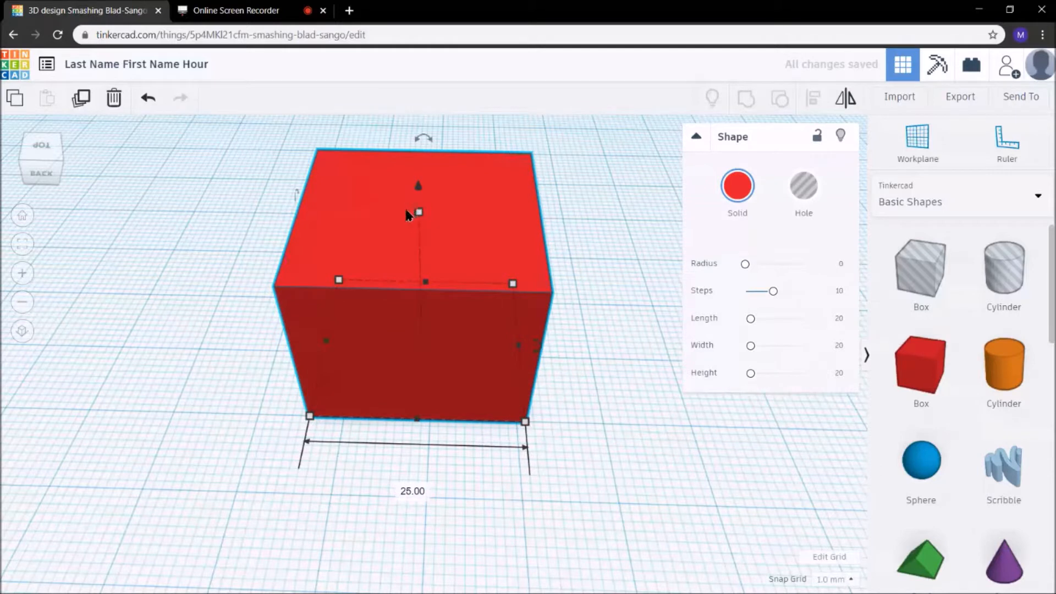
{"action": "mouse_move", "coordinate": [419, 213]}
{"action": "left_mouse_down"}
{"action": "mouse_move", "coordinate": [422, 295]}
{"action": "mouse_move", "coordinate": [420, 227]}
{"action": "left_mouse_up"}
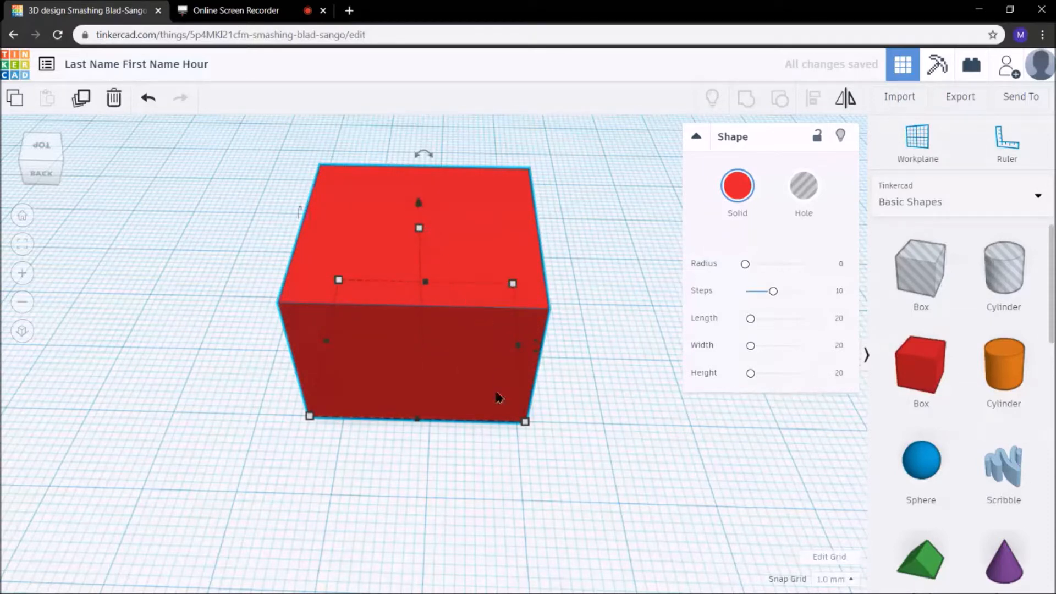
Examine the box from the back, the corners and below the workplane, including its rotation handles.
{"action": "right_click_drag", "start_coordinate": [511, 471], "coordinate": [523, 416]}
{"action": "left_click_drag", "start_coordinate": [420, 170], "coordinate": [391, 175]}
{"action": "right_click_drag", "start_coordinate": [625, 253], "coordinate": [610, 344]}
{"action": "right_click_drag", "start_coordinate": [633, 408], "coordinate": [638, 380]}
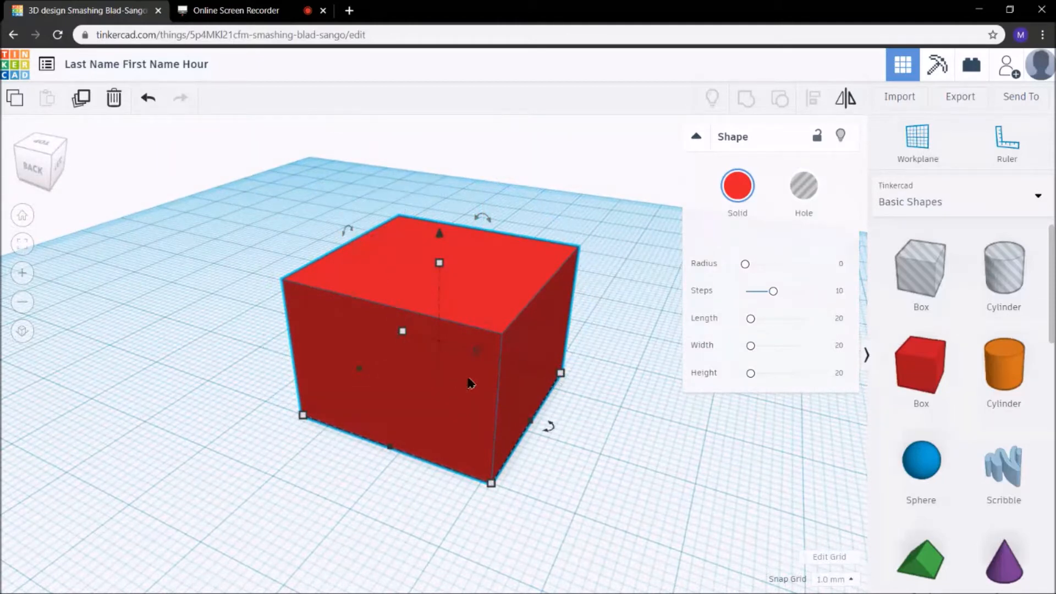
{"action": "right_click_drag", "start_coordinate": [625, 482], "coordinate": [299, 501]}
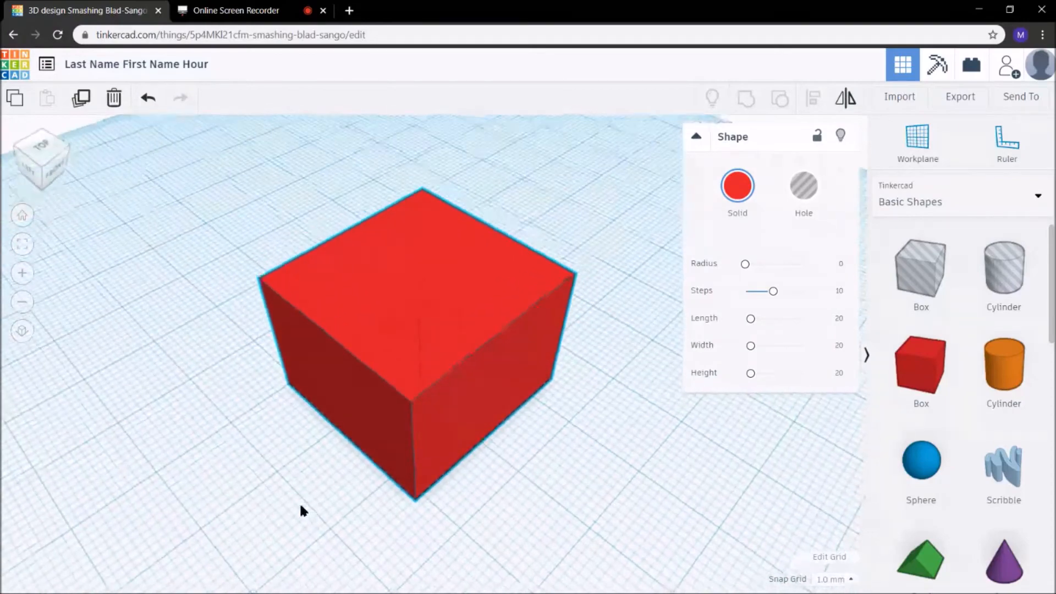
{"action": "right_click_drag", "start_coordinate": [302, 432], "coordinate": [363, 409]}
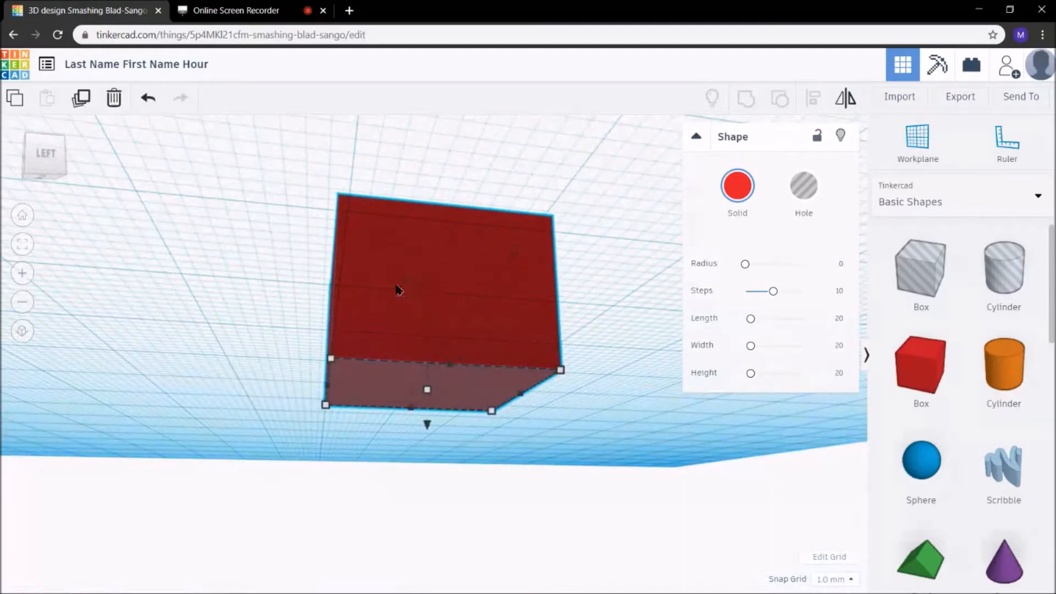
{"action": "mouse_move", "coordinate": [515, 247]}
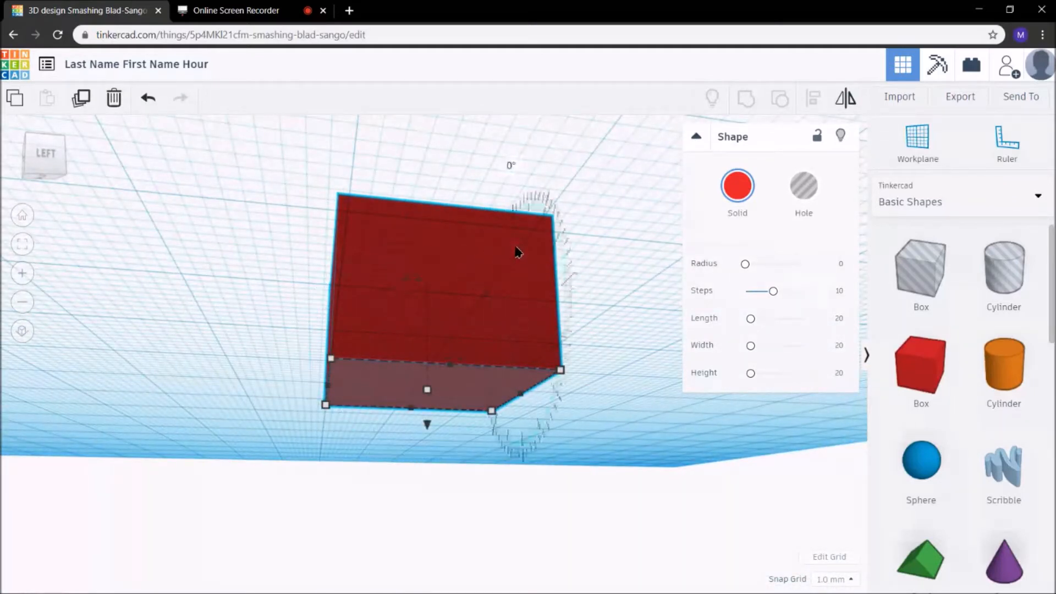
{"action": "right_click_drag", "start_coordinate": [615, 295], "coordinate": [481, 407]}
Try tilting the box about its two horizontal axes, and rotate it 180° about the vertical axis.
{"action": "mouse_move", "coordinate": [451, 361]}
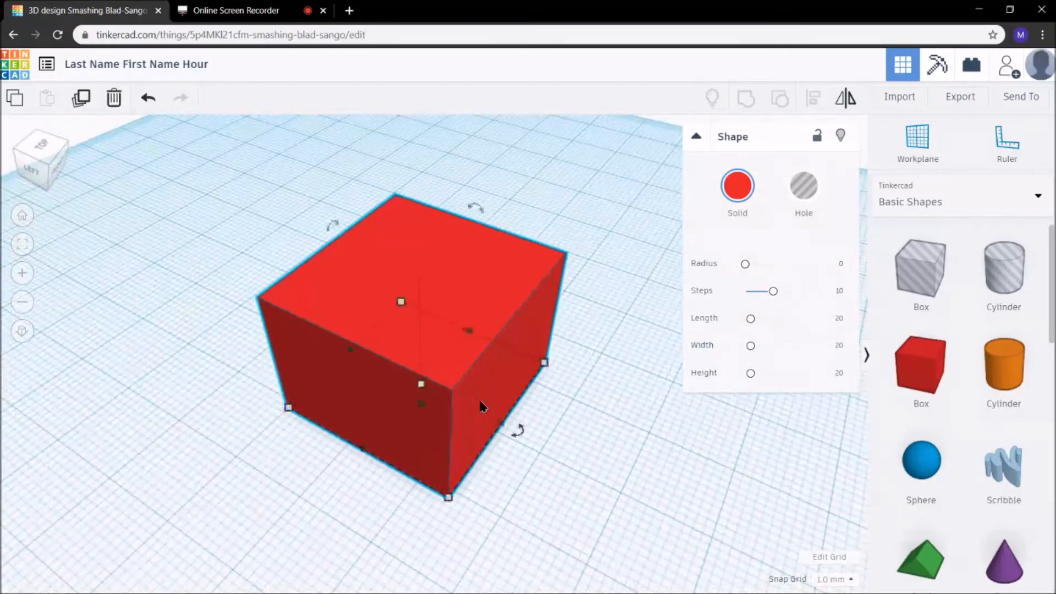
{"action": "right_click_drag", "start_coordinate": [253, 439], "coordinate": [288, 443]}
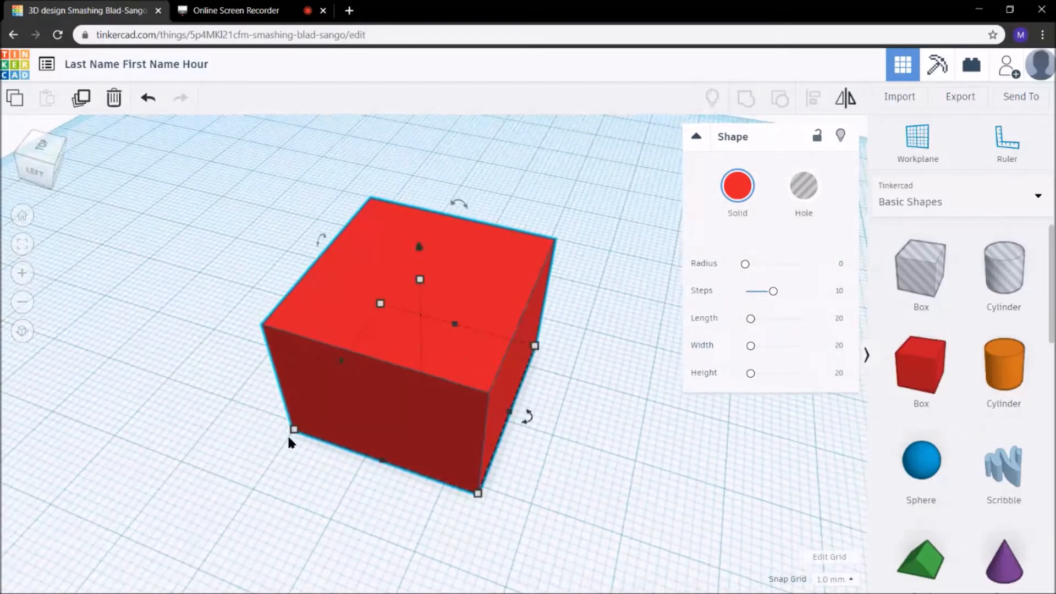
{"action": "left_click_drag", "start_coordinate": [458, 199], "coordinate": [458, 222]}
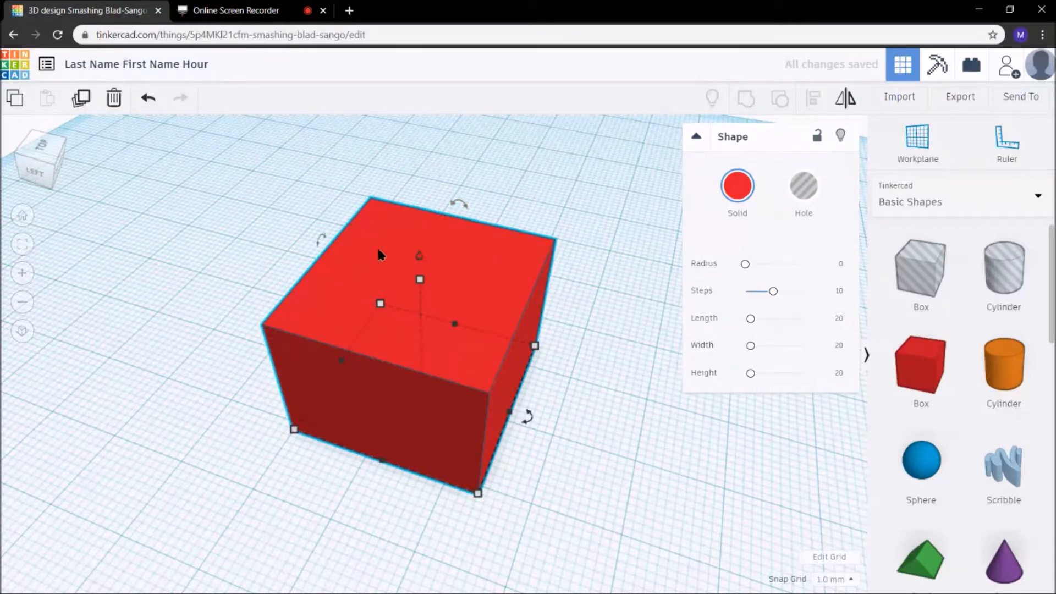
{"action": "mouse_move", "coordinate": [319, 238]}
{"action": "left_mouse_down"}
{"action": "mouse_move", "coordinate": [295, 292]}
{"action": "mouse_move", "coordinate": [318, 178]}
{"action": "mouse_move", "coordinate": [312, 220]}
{"action": "left_mouse_up"}
{"action": "left_click_drag", "start_coordinate": [523, 415], "coordinate": [330, 375]}
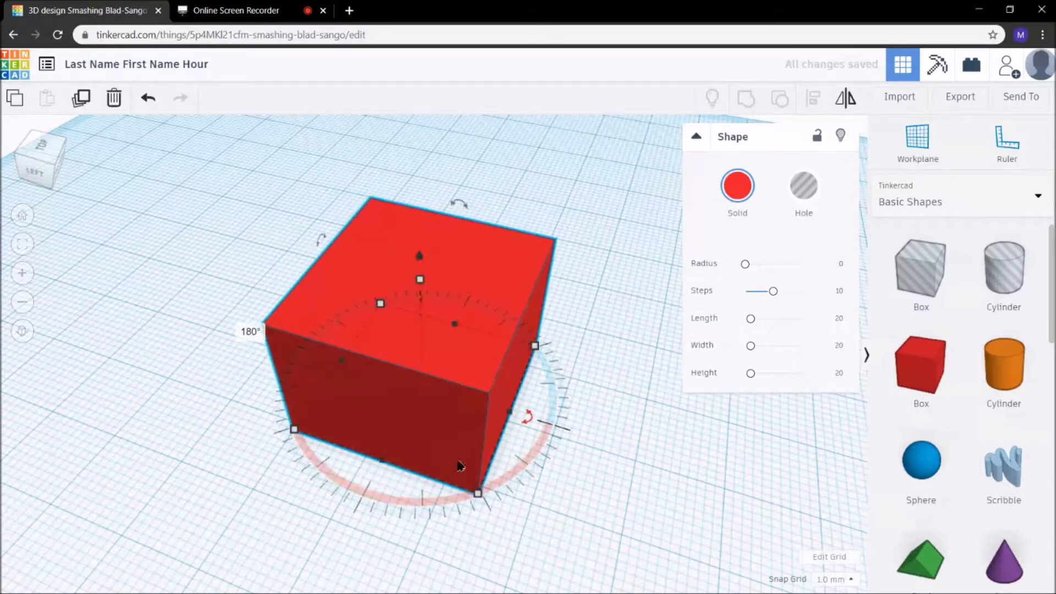
{"action": "left_click", "coordinate": [254, 486]}
Set the box's Length to 19.63 and narrow the box freehand from a lower corner.
{"action": "right_click_drag", "start_coordinate": [255, 486], "coordinate": [676, 424]}
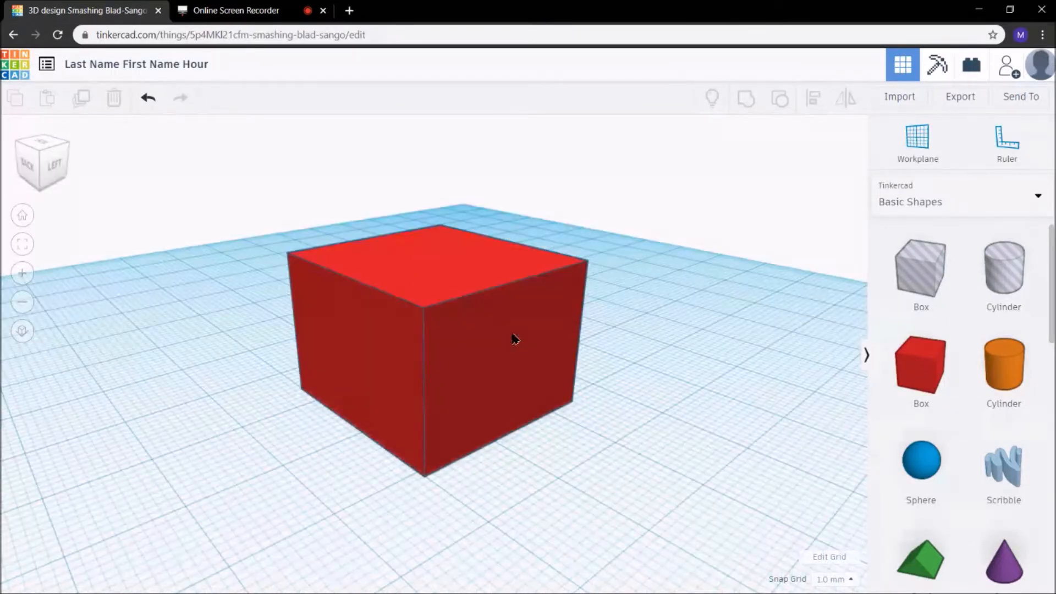
{"action": "left_click", "coordinate": [547, 344]}
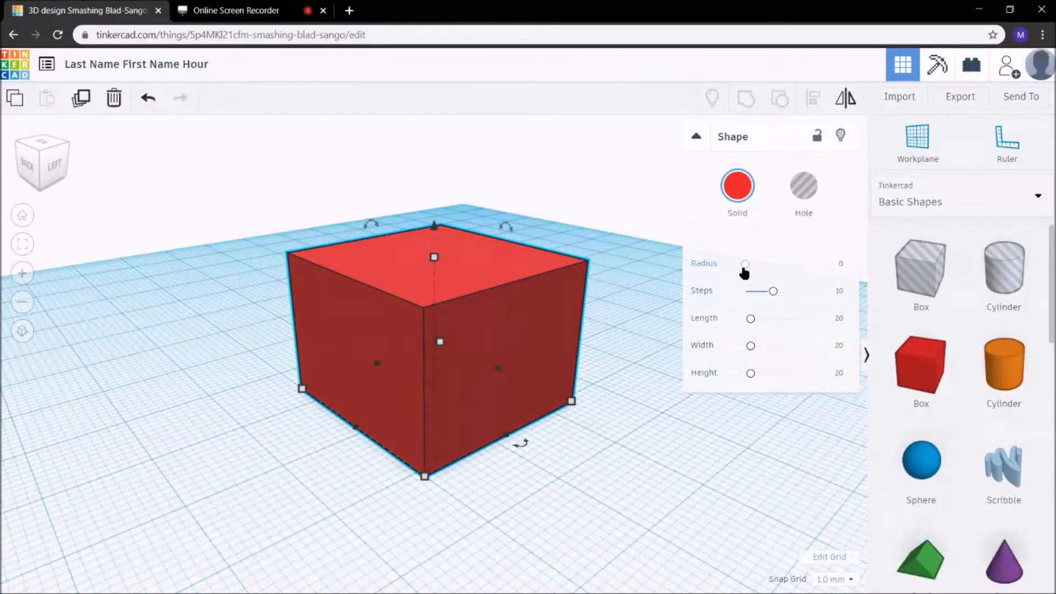
{"action": "left_click_drag", "start_coordinate": [752, 328], "coordinate": [751, 319]}
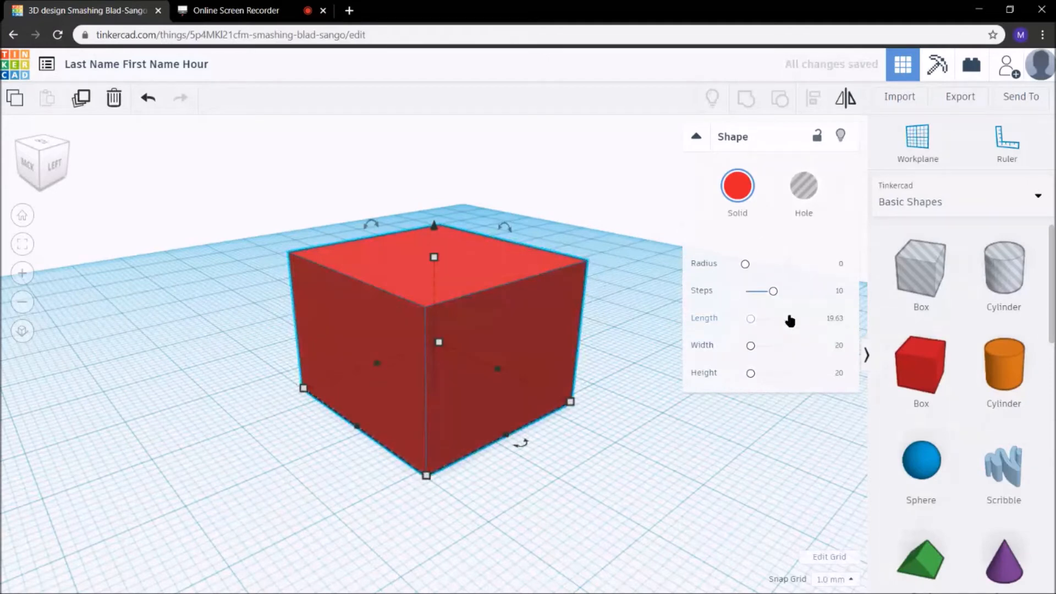
{"action": "right_click_drag", "start_coordinate": [688, 387], "coordinate": [516, 421]}
{"action": "left_click_drag", "start_coordinate": [569, 413], "coordinate": [469, 396]}
{"action": "right_click_drag", "start_coordinate": [608, 420], "coordinate": [757, 250]}
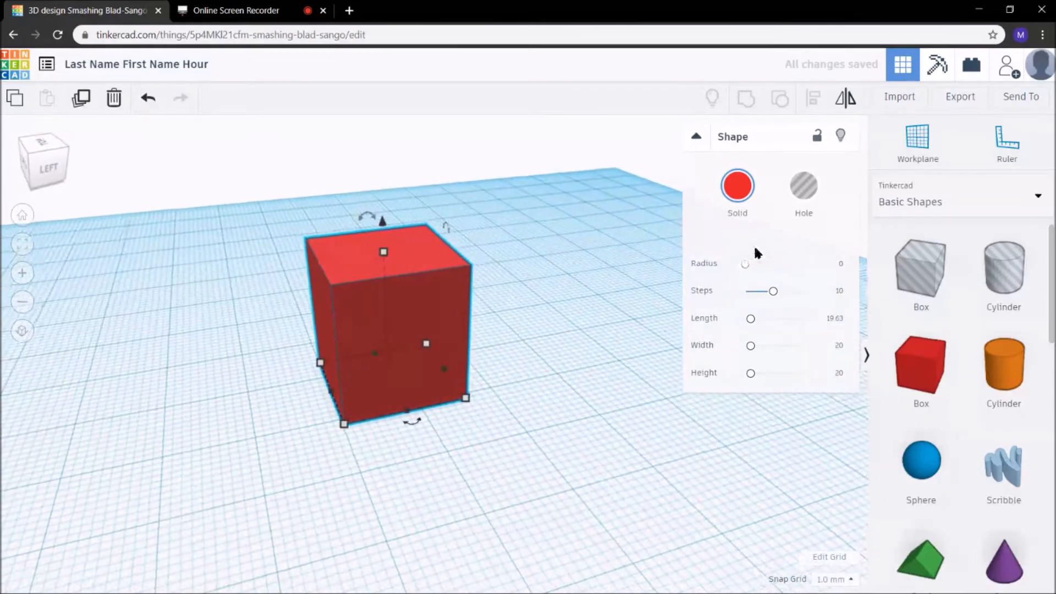
Recolour the box with the magenta preset, followed by the dark golden yellow preset.
{"action": "left_click", "coordinate": [738, 187]}
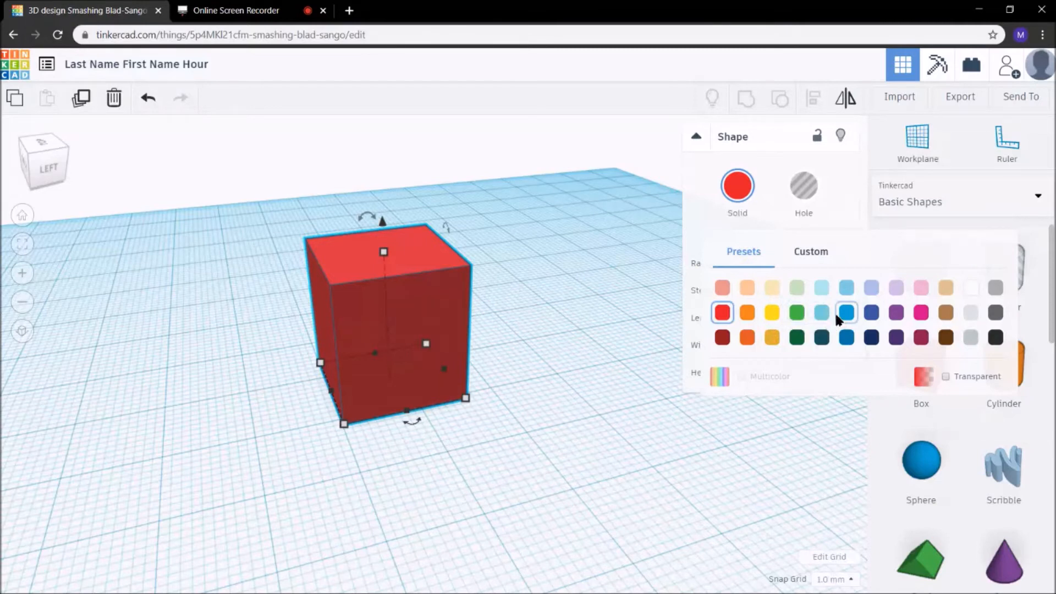
{"action": "left_click", "coordinate": [923, 314]}
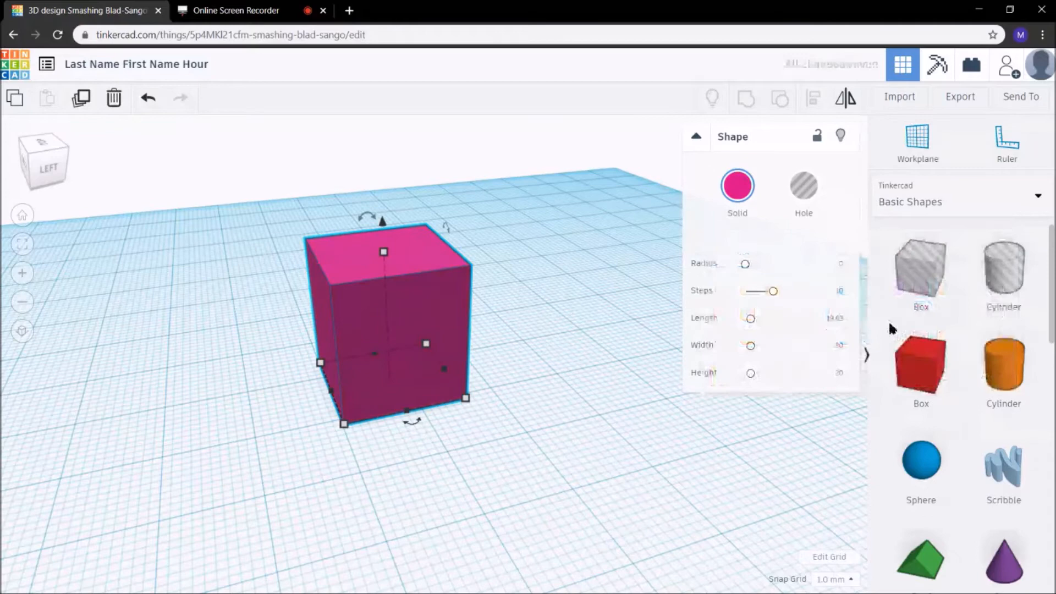
{"action": "left_click", "coordinate": [738, 186]}
{"action": "left_click", "coordinate": [772, 338]}
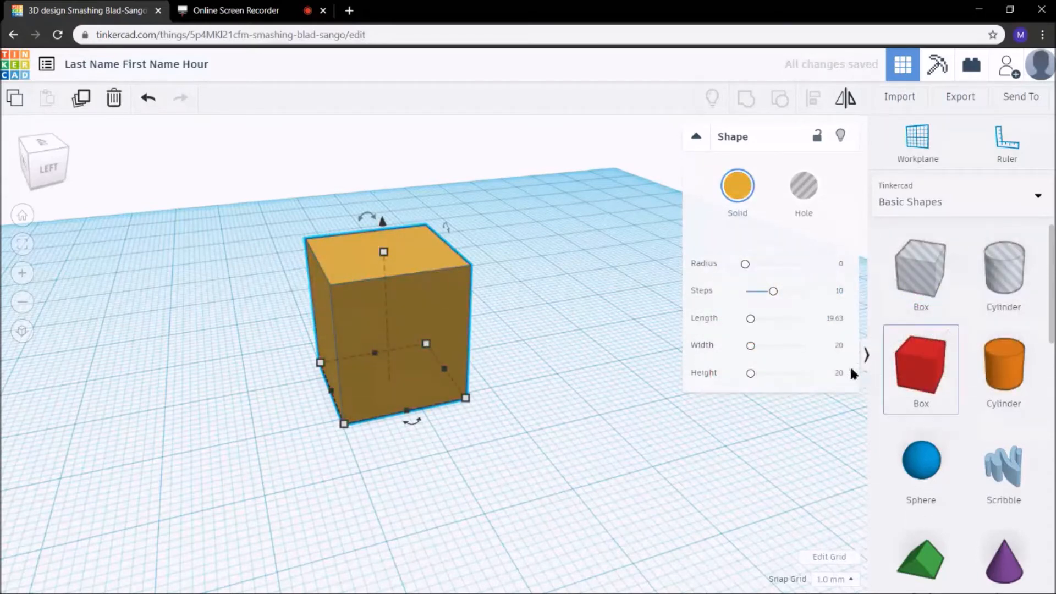
Turn the box's transparency on and off again.
{"action": "left_click", "coordinate": [738, 187]}
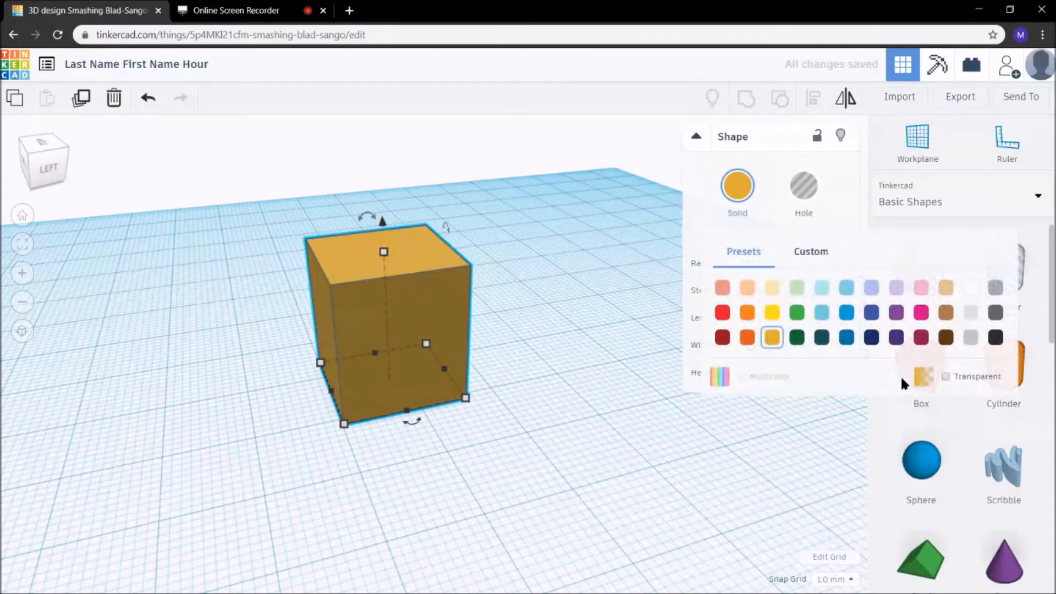
{"action": "left_click", "coordinate": [945, 377]}
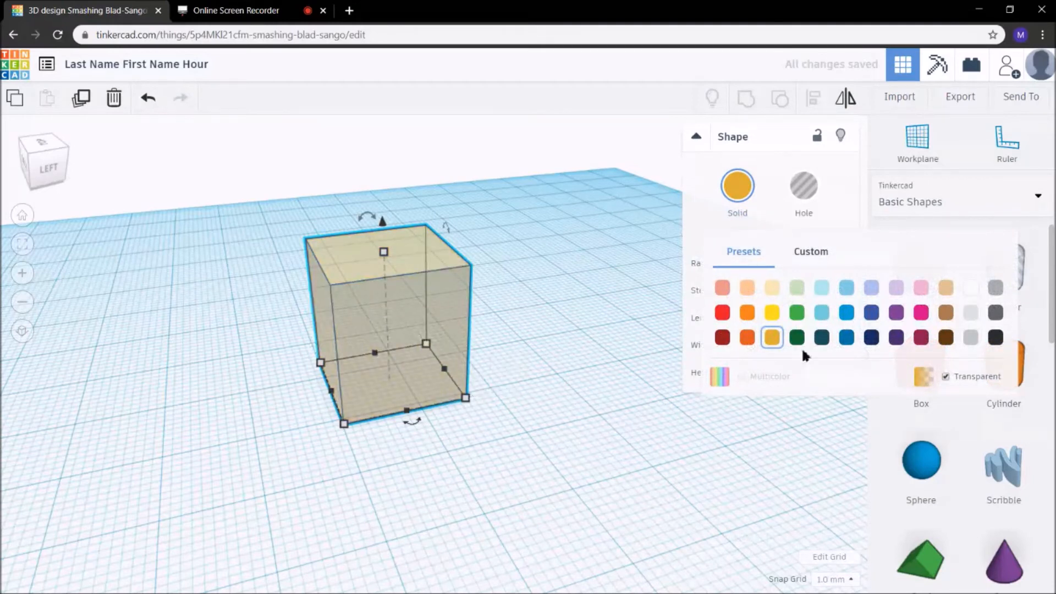
{"action": "left_click", "coordinate": [944, 377]}
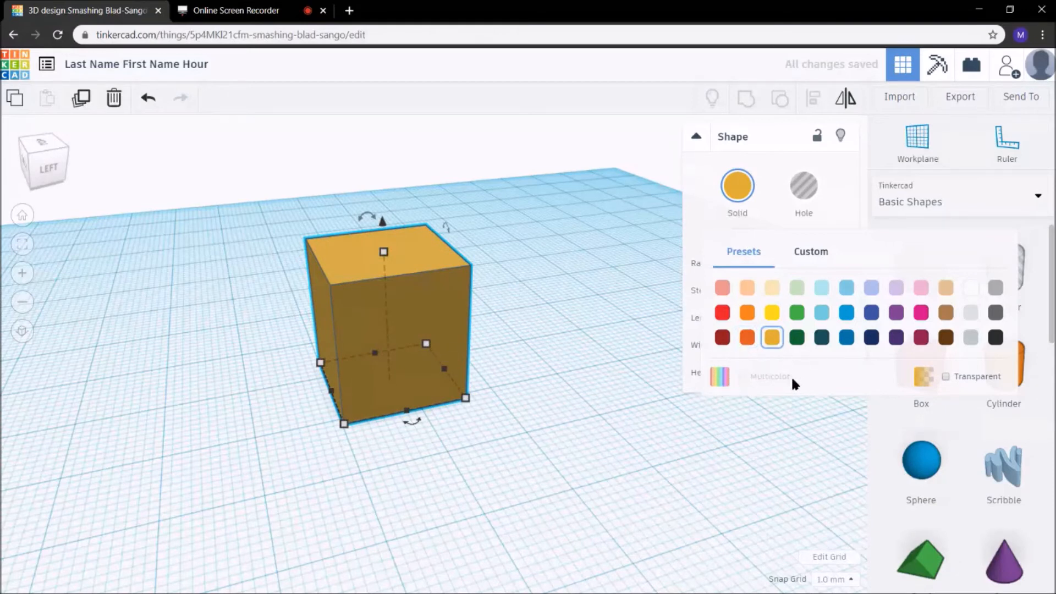
Give the box a custom muted tan colour near hex cfb476, with its hue shifted slightly.
{"action": "left_click", "coordinate": [810, 259]}
{"action": "mouse_move", "coordinate": [876, 328]}
{"action": "left_mouse_down"}
{"action": "mouse_move", "coordinate": [868, 349]}
{"action": "mouse_move", "coordinate": [833, 325]}
{"action": "mouse_move", "coordinate": [854, 331]}
{"action": "left_mouse_up"}
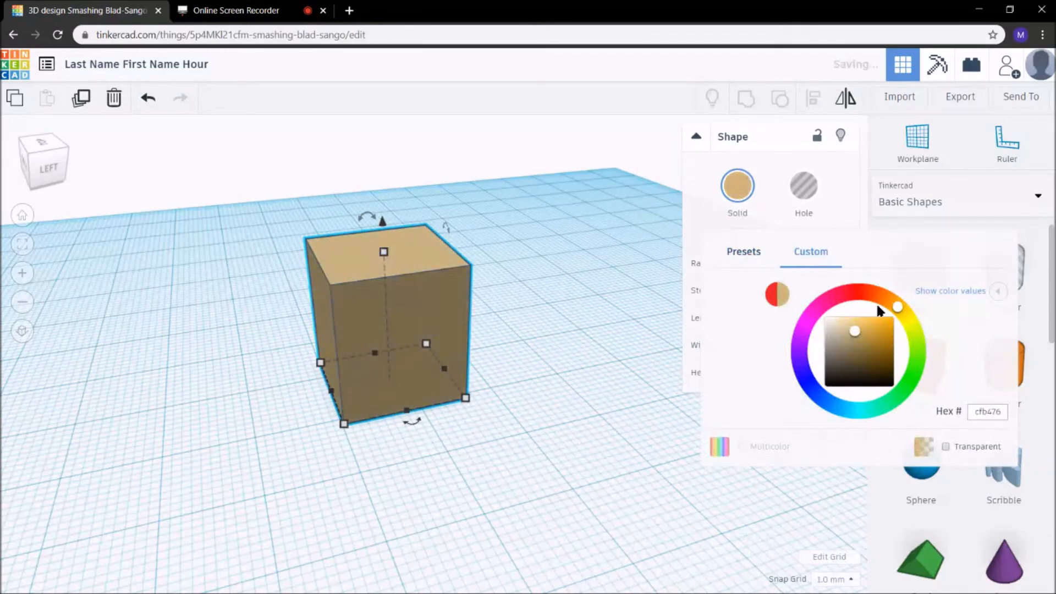
{"action": "mouse_move", "coordinate": [896, 301]}
{"action": "left_mouse_down"}
{"action": "mouse_move", "coordinate": [877, 392]}
{"action": "mouse_move", "coordinate": [806, 355]}
{"action": "mouse_move", "coordinate": [883, 308]}
{"action": "mouse_move", "coordinate": [920, 341]}
{"action": "mouse_move", "coordinate": [896, 296]}
{"action": "left_mouse_up"}
{"action": "right_click_drag", "start_coordinate": [551, 358], "coordinate": [340, 412]}
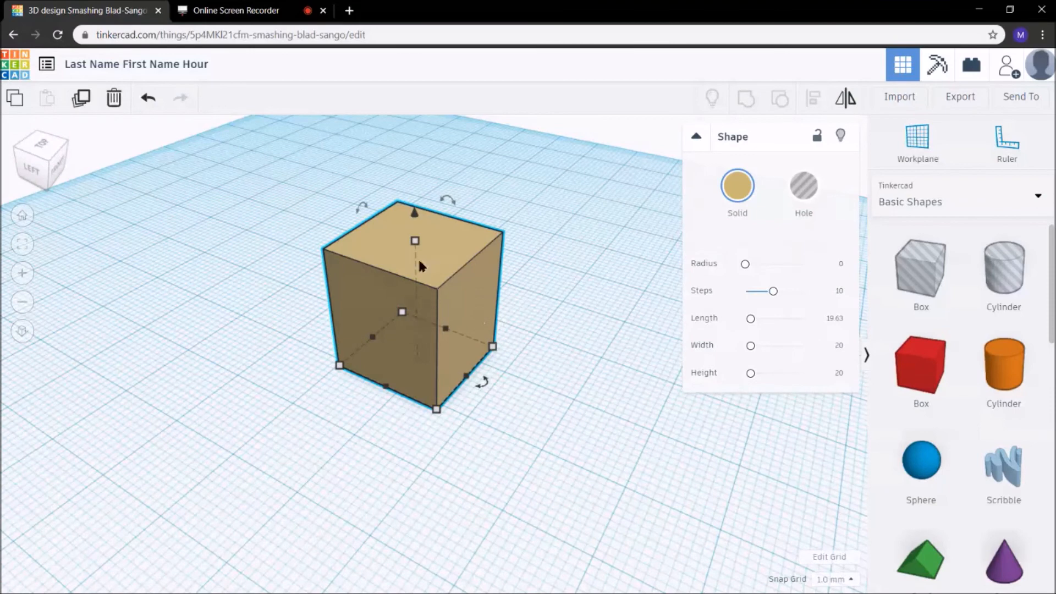
Lock the box's editing to test whether it can still be moved on the workplane, and unlock it.
{"action": "left_click", "coordinate": [817, 141]}
{"action": "right_click_drag", "start_coordinate": [478, 382], "coordinate": [437, 297]}
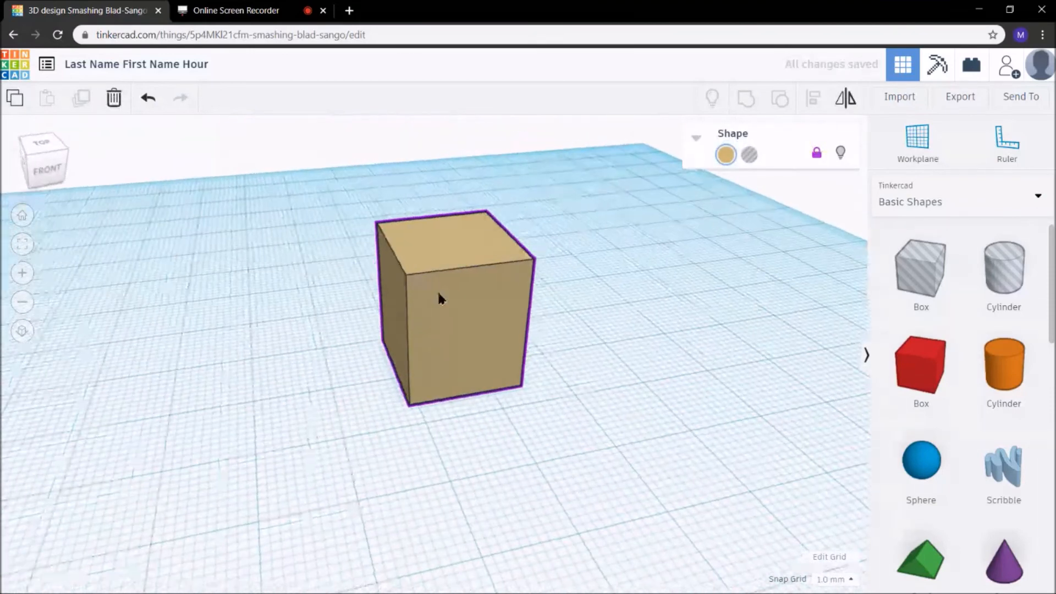
{"action": "right_click_drag", "start_coordinate": [519, 476], "coordinate": [497, 427]}
{"action": "right_click_drag", "start_coordinate": [570, 377], "coordinate": [536, 315]}
{"action": "left_click", "coordinate": [589, 402]}
{"action": "left_click_drag", "start_coordinate": [556, 460], "coordinate": [437, 451]}
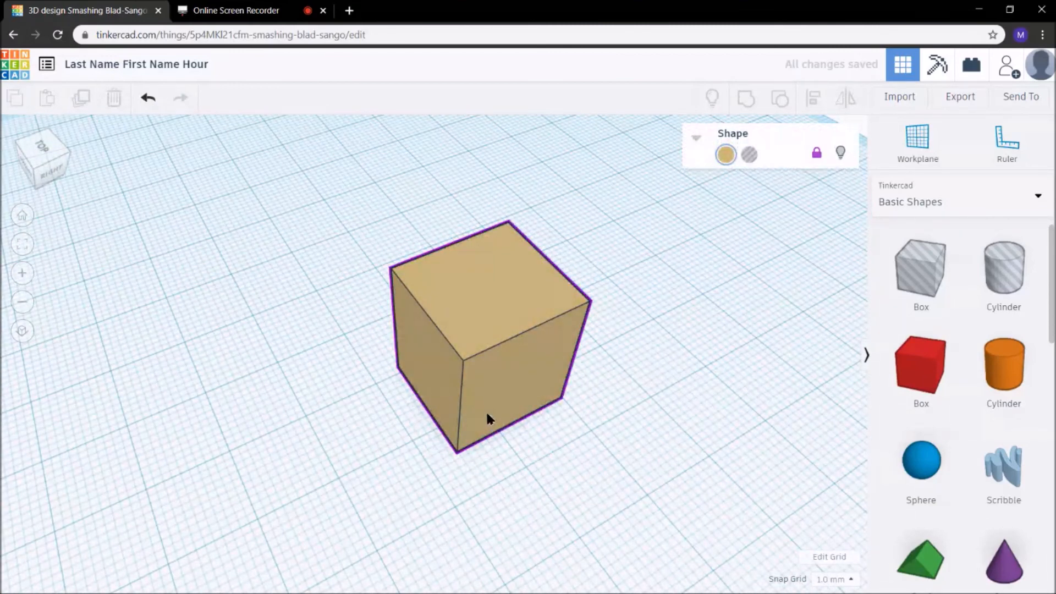
{"action": "right_click_drag", "start_coordinate": [570, 539], "coordinate": [476, 413]}
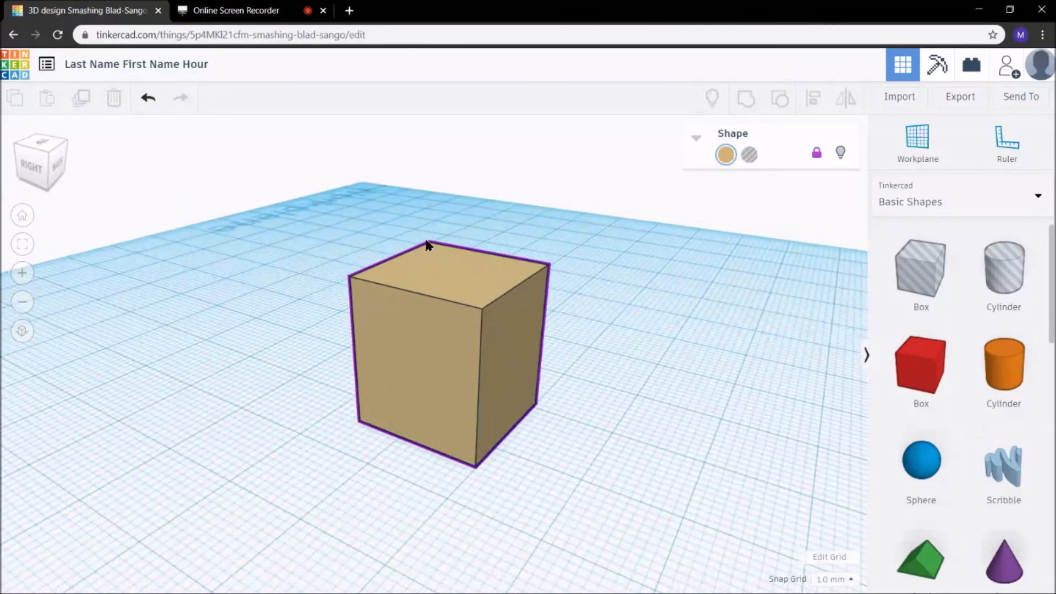
{"action": "left_click", "coordinate": [817, 153]}
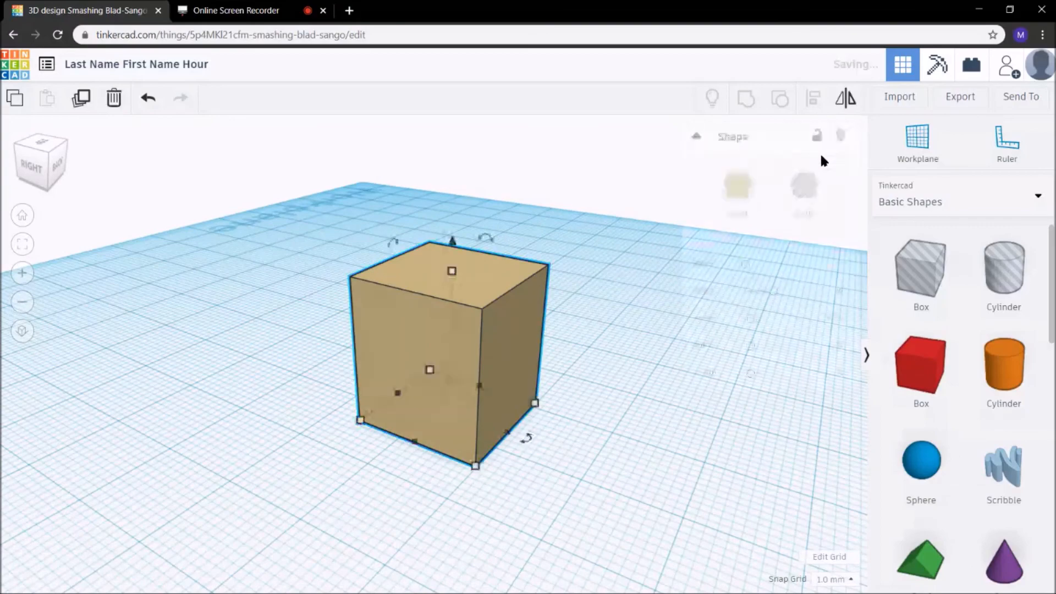